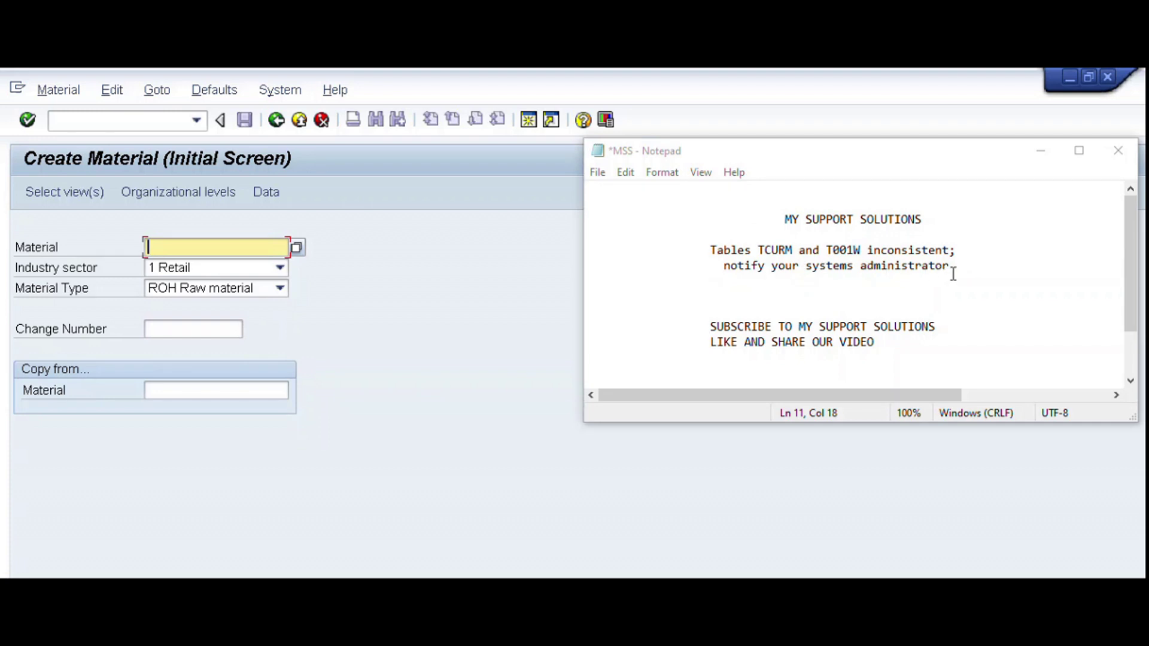
- Bring SAP's Create Material screen (Retail, ROH Raw material) in front of the Notepad notes
click(454, 293)
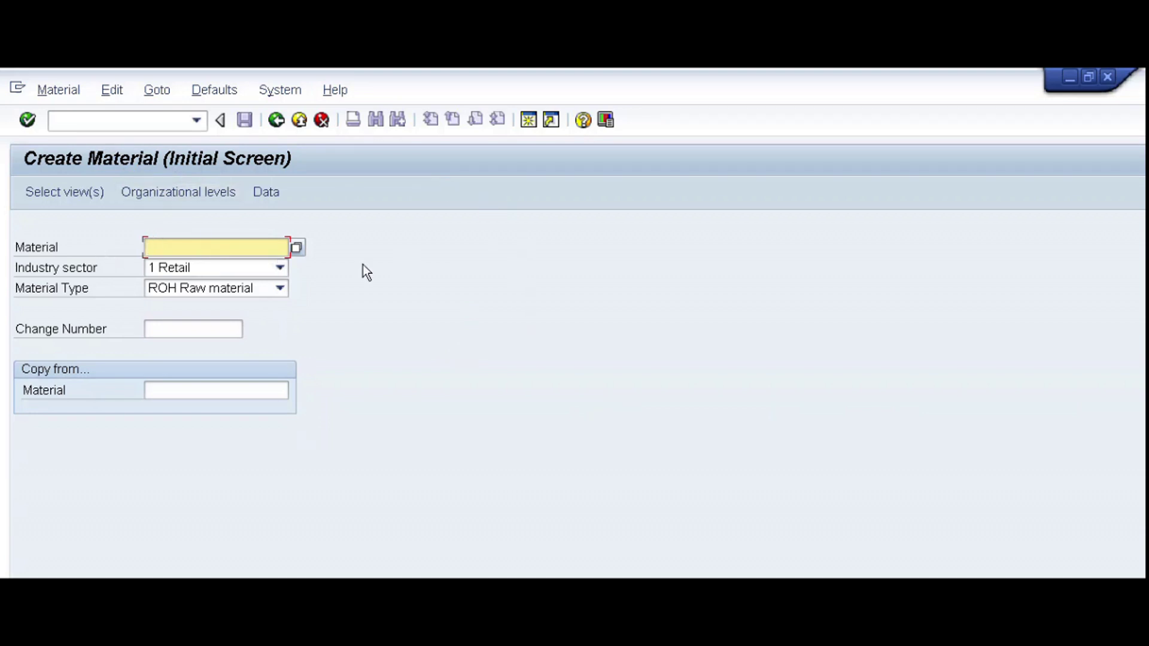
- Tick the Basic Data 1, Basic Data 2, Purchasing, General Plant Data / Storage 1 and Accounting 1 views
key(Return)
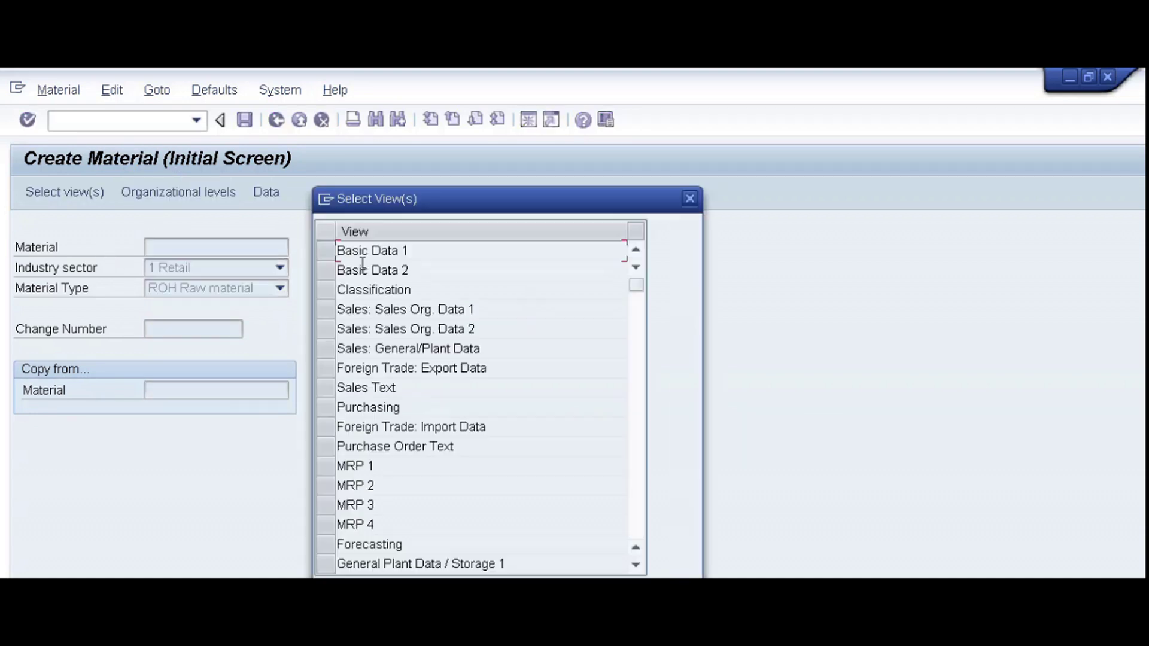
click(326, 253)
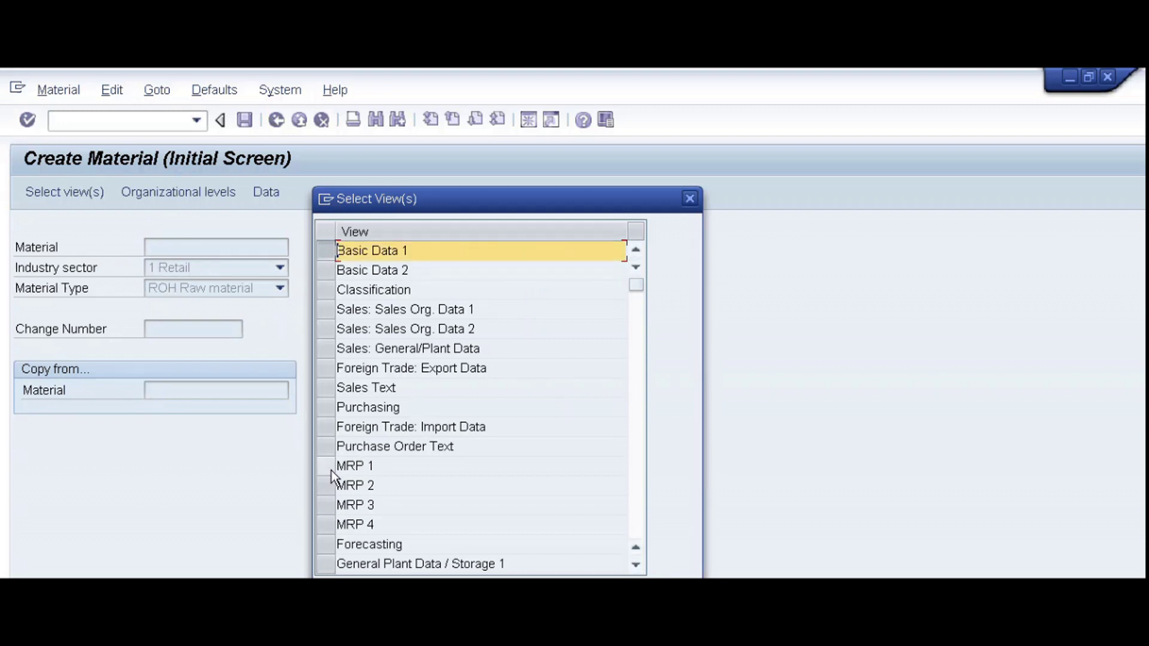
click(325, 271)
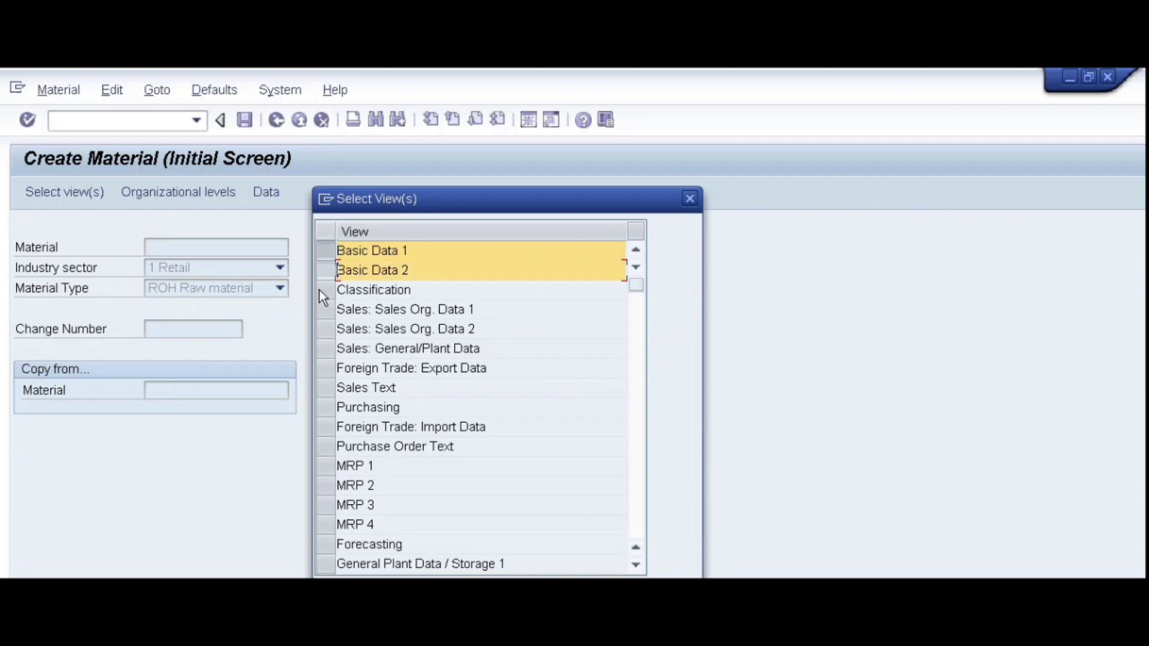
click(329, 412)
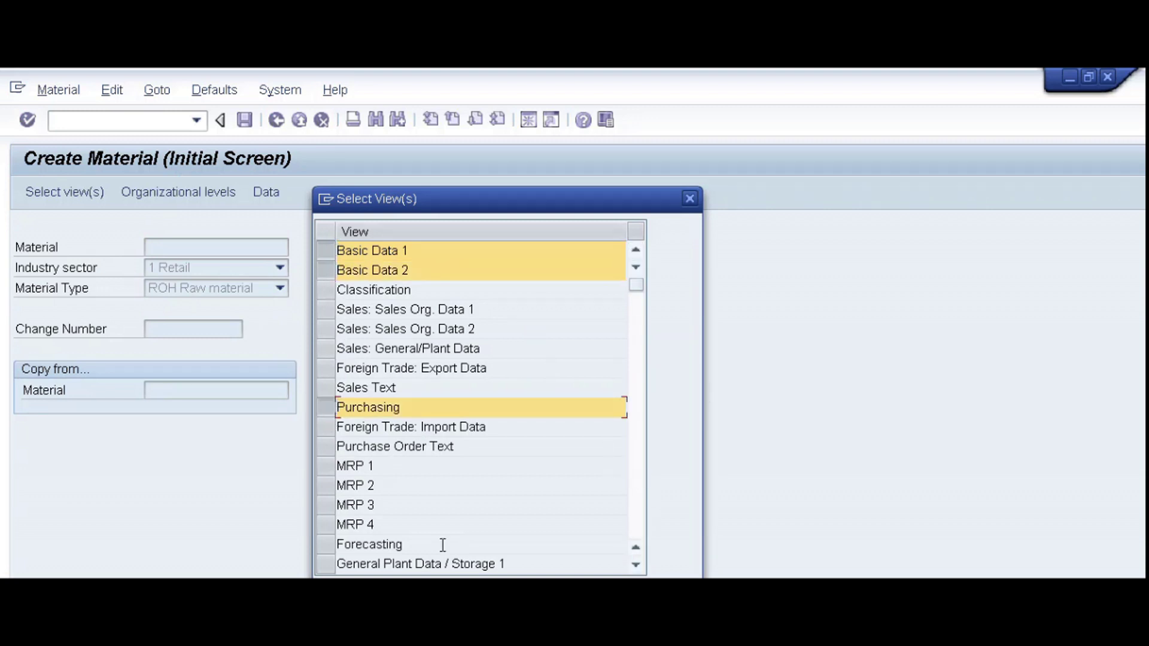
click(326, 564)
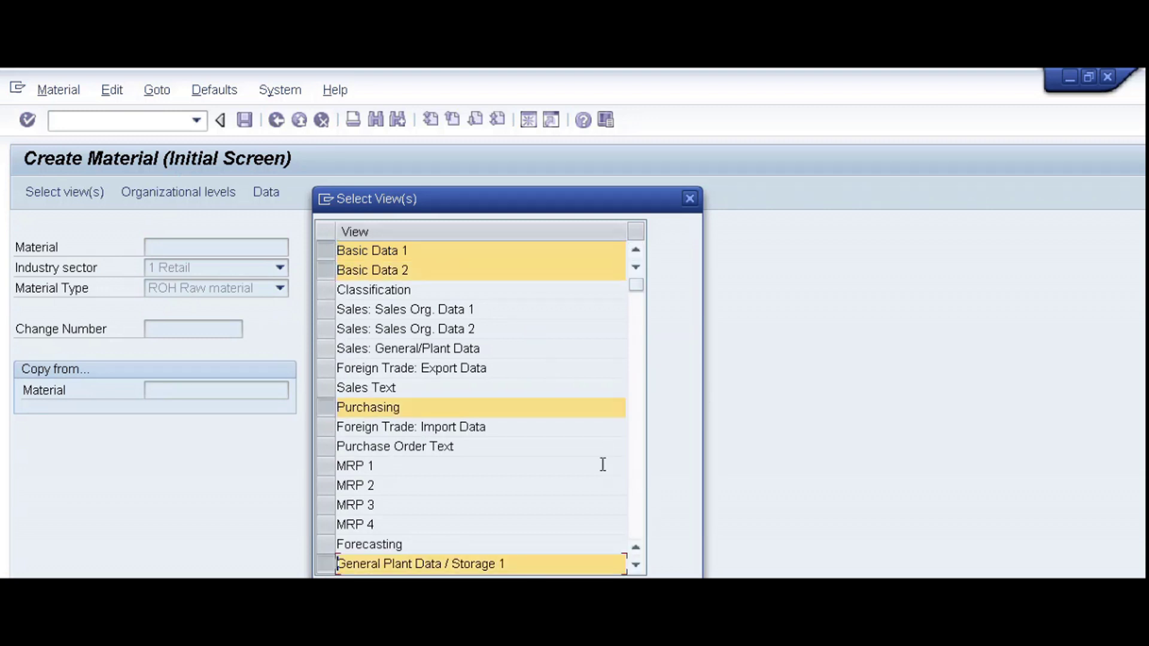
click(637, 482)
click(326, 329)
drag(444, 201, 630, 97)
- Enter plant 1000 and storage location 0001, then acknowledge the TCURM/T001W inconsistency error
click(509, 571)
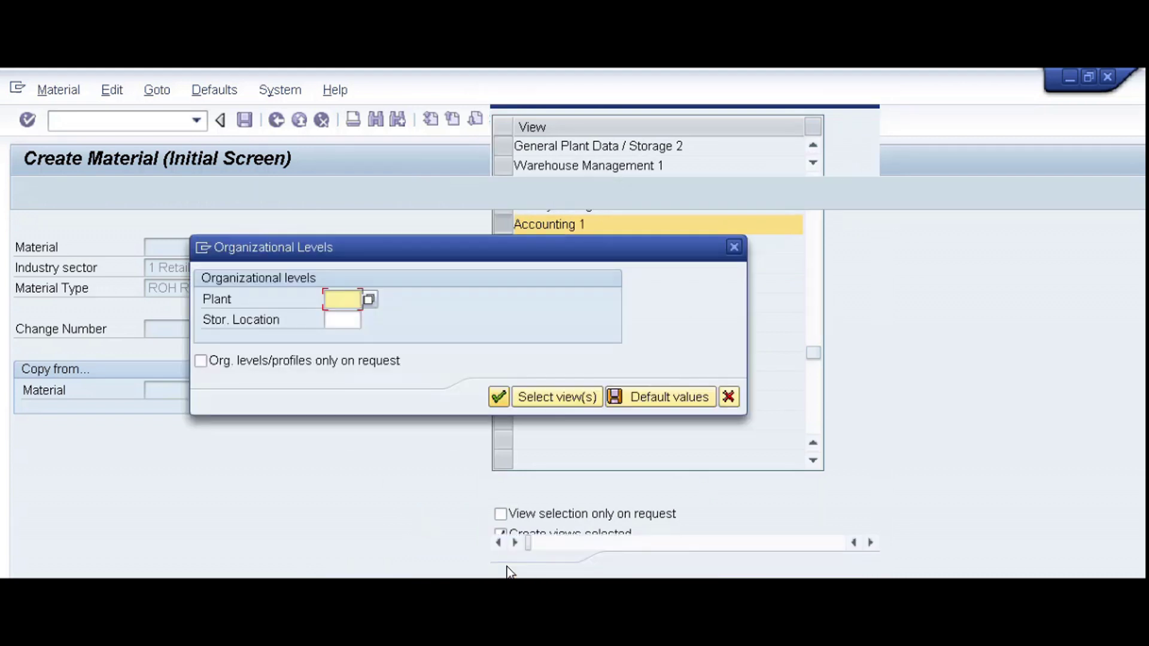
text(000)
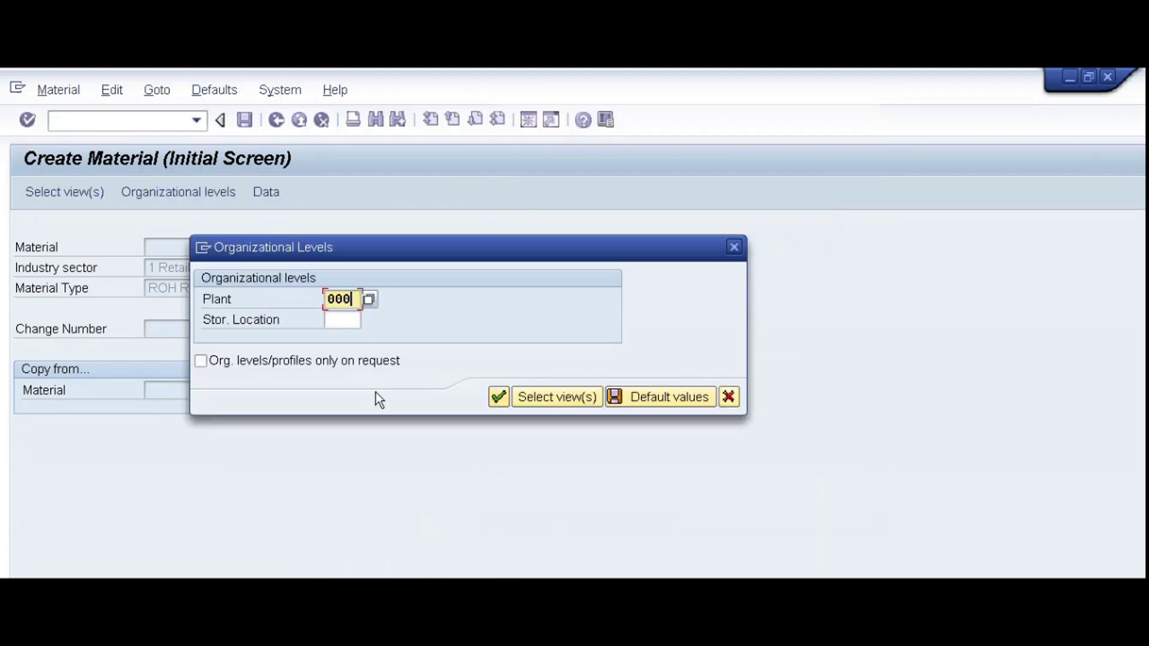
key(BackSpace)
key(BackSpace)
key(BackSpace)
key(Down)
key(Return)
key(Tab)
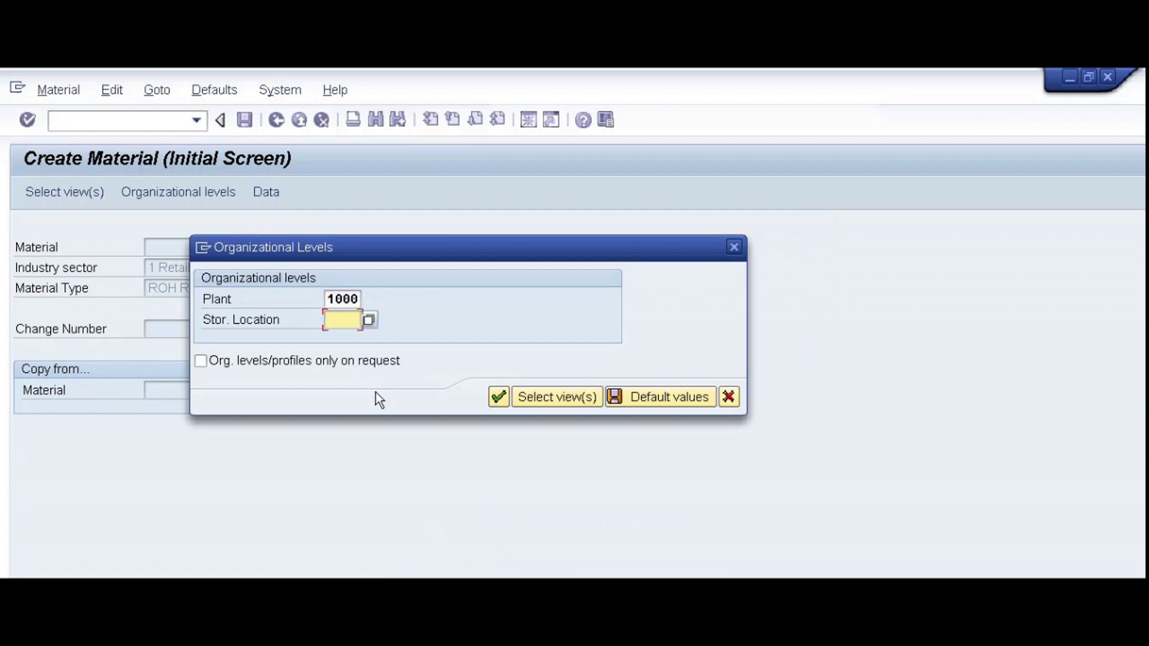
text(000)
key(Down)
key(Return)
key(Return)
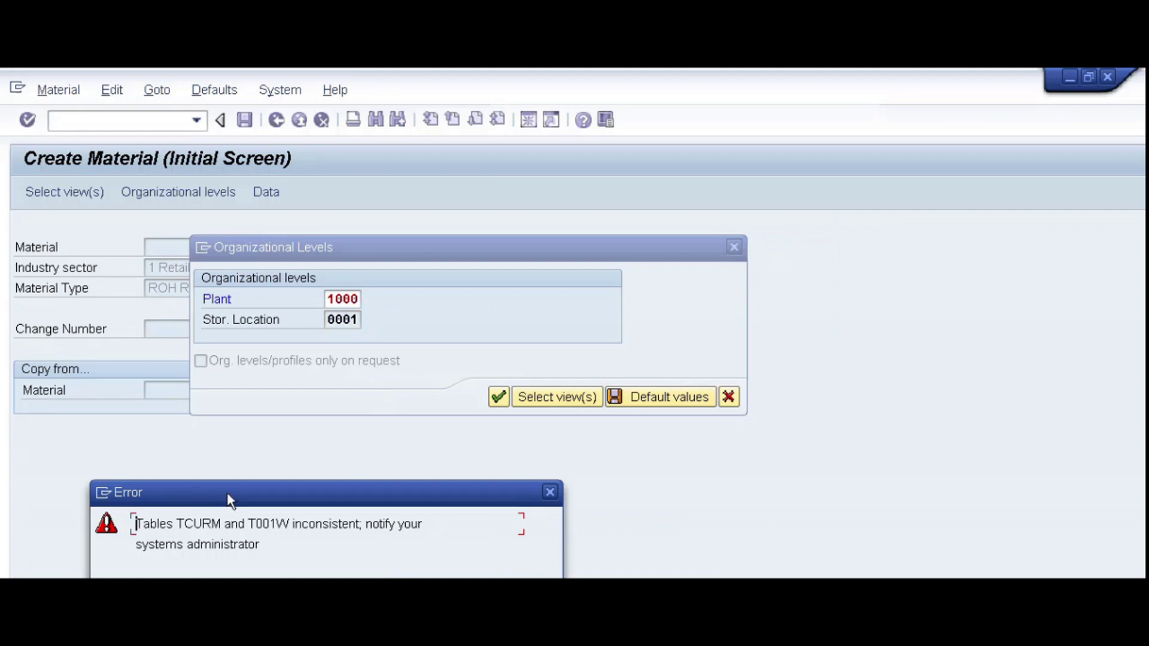
drag(254, 492, 443, 271)
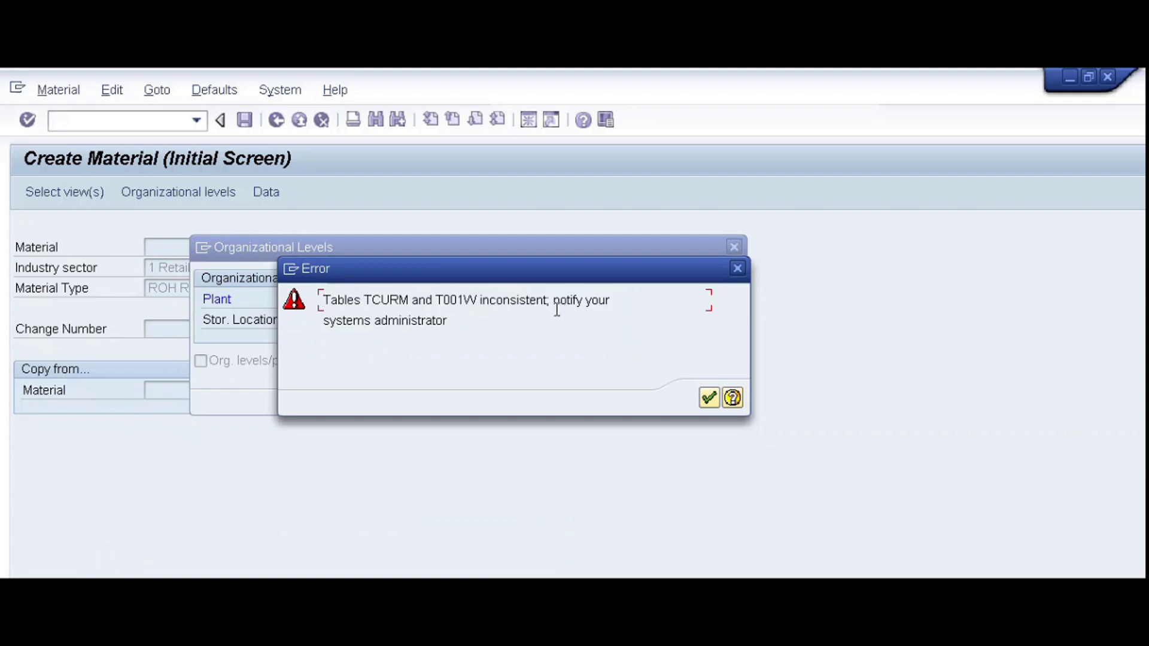
click(710, 398)
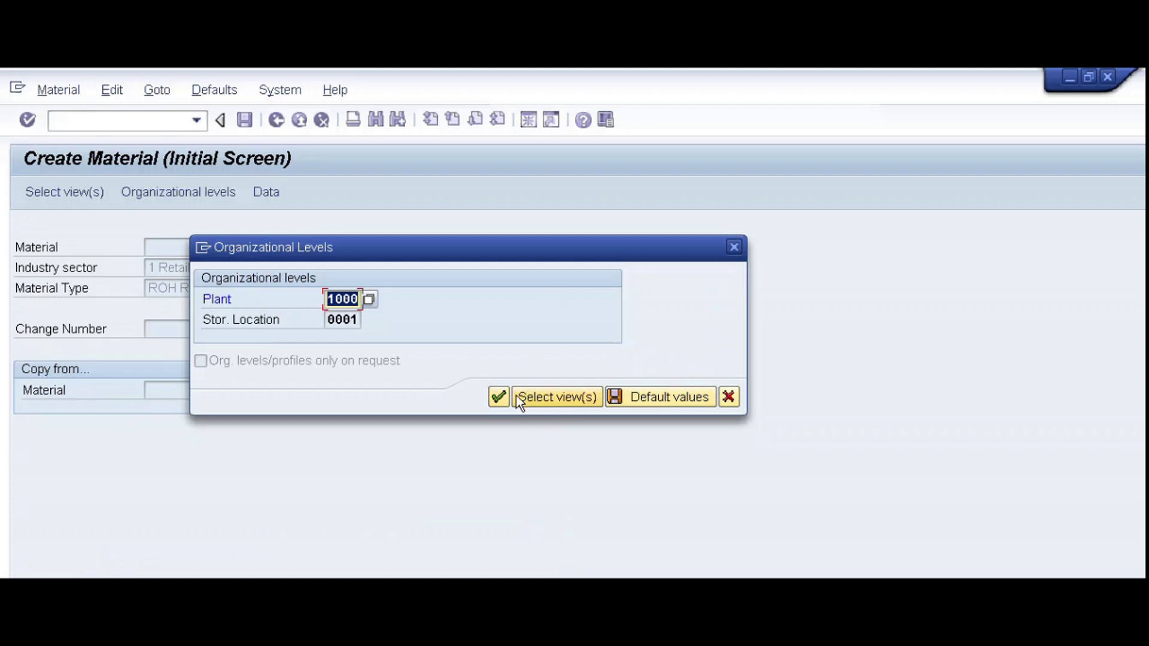
- Cancel the organizational levels and run /nox18 to reach the plant–company code assignment
click(728, 397)
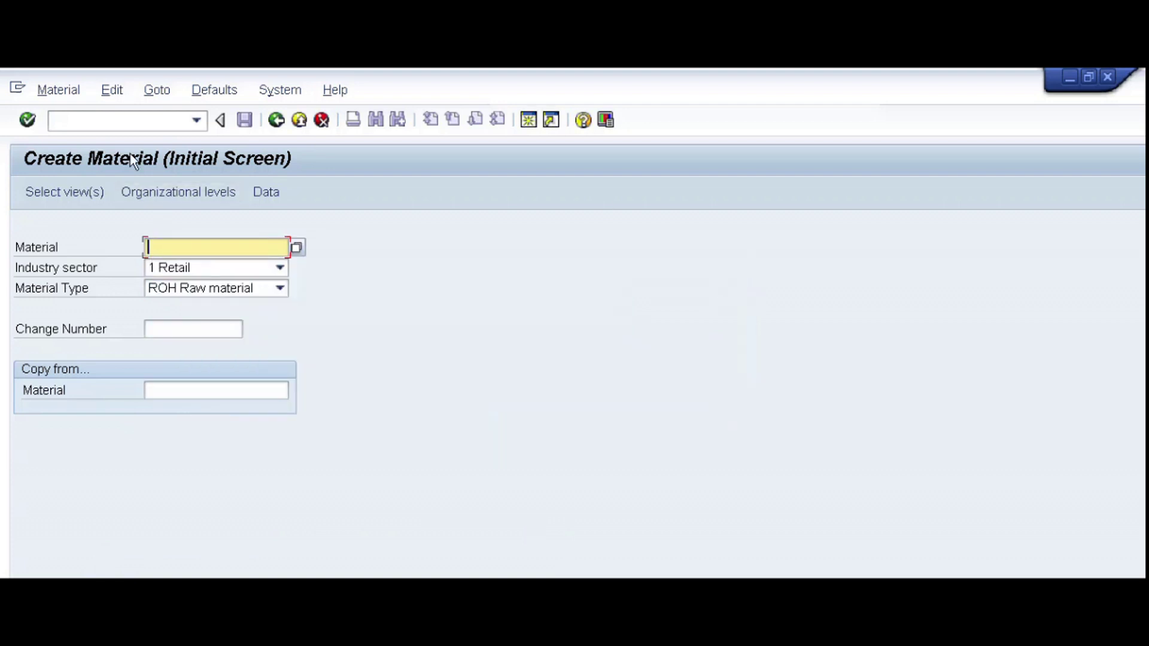
click(132, 118)
text(/nox)
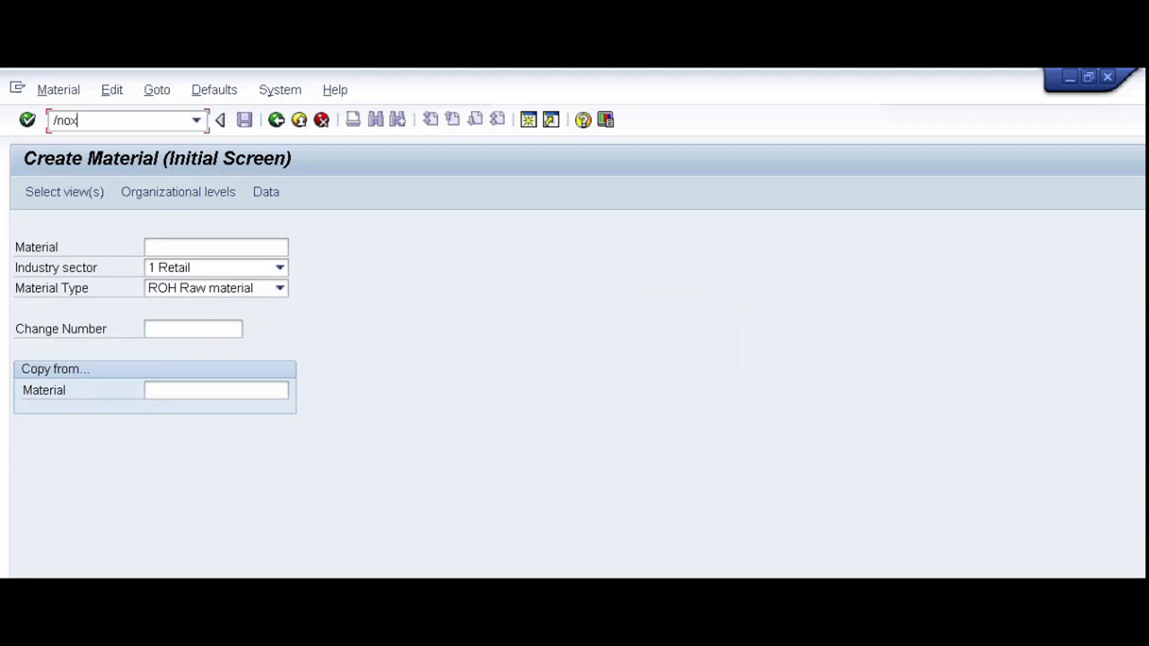
text(18)
key(Return)
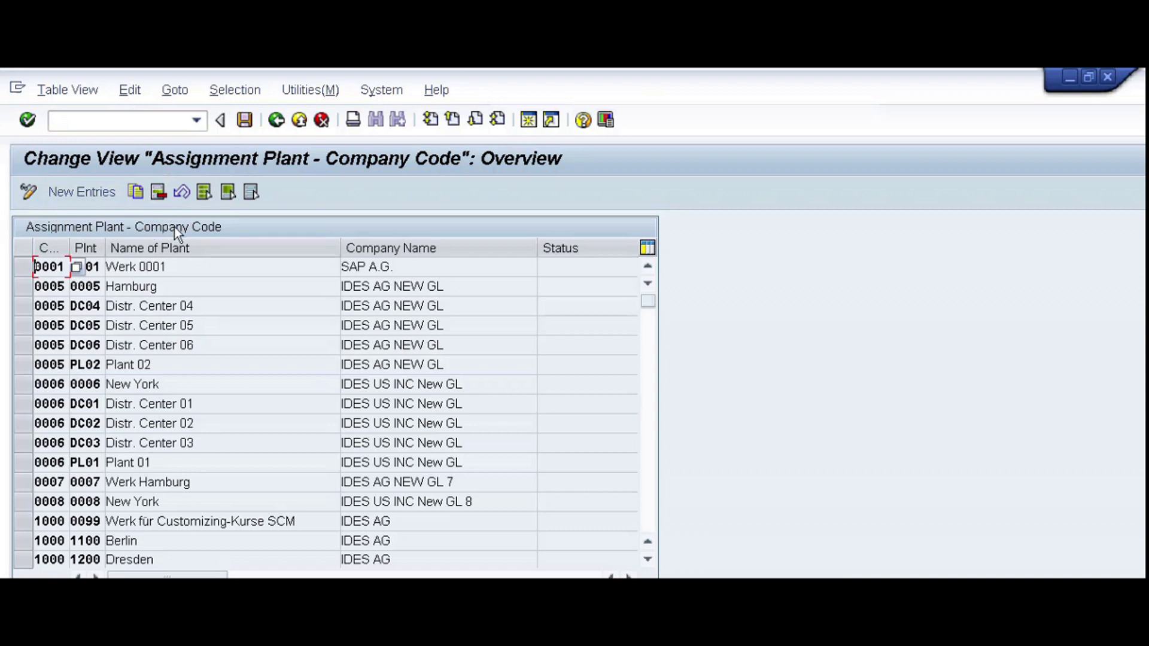
- Add a new entry assigning plant 1000 to company code 1000 and save it in a customizing request
click(99, 195)
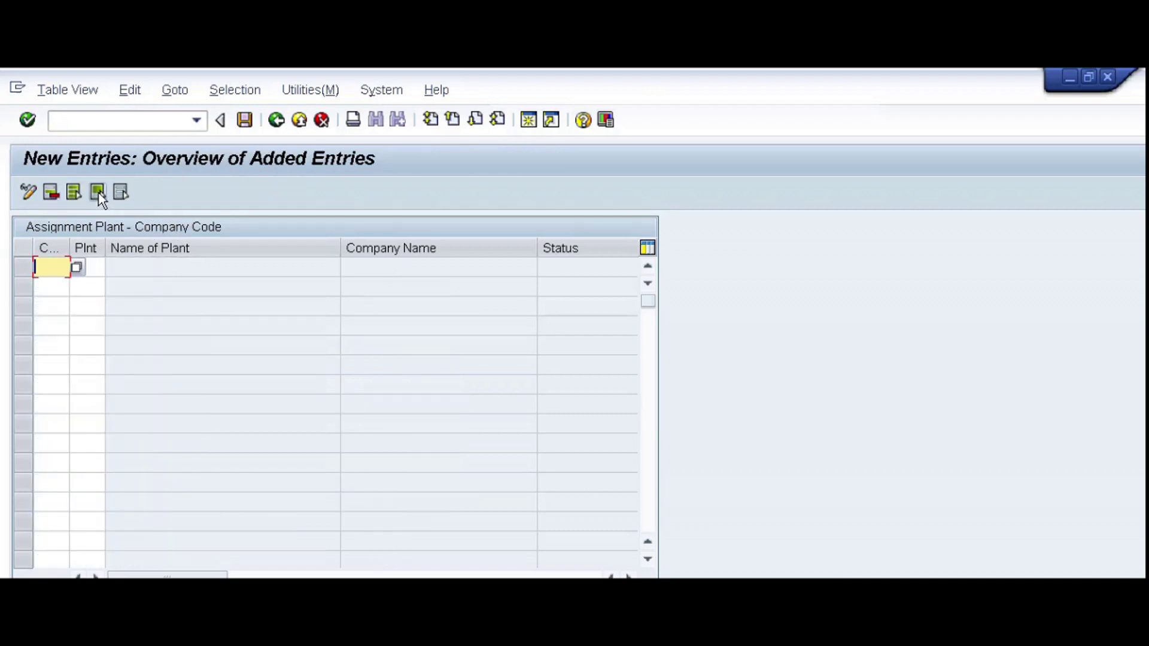
text(10001000)
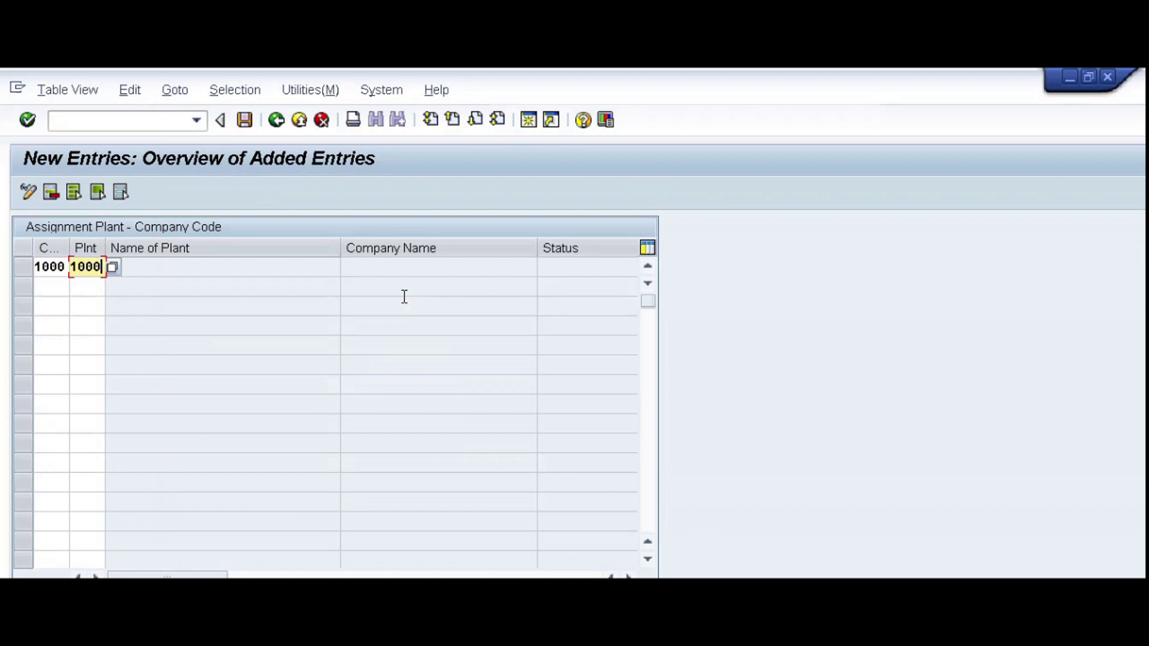
key(Return)
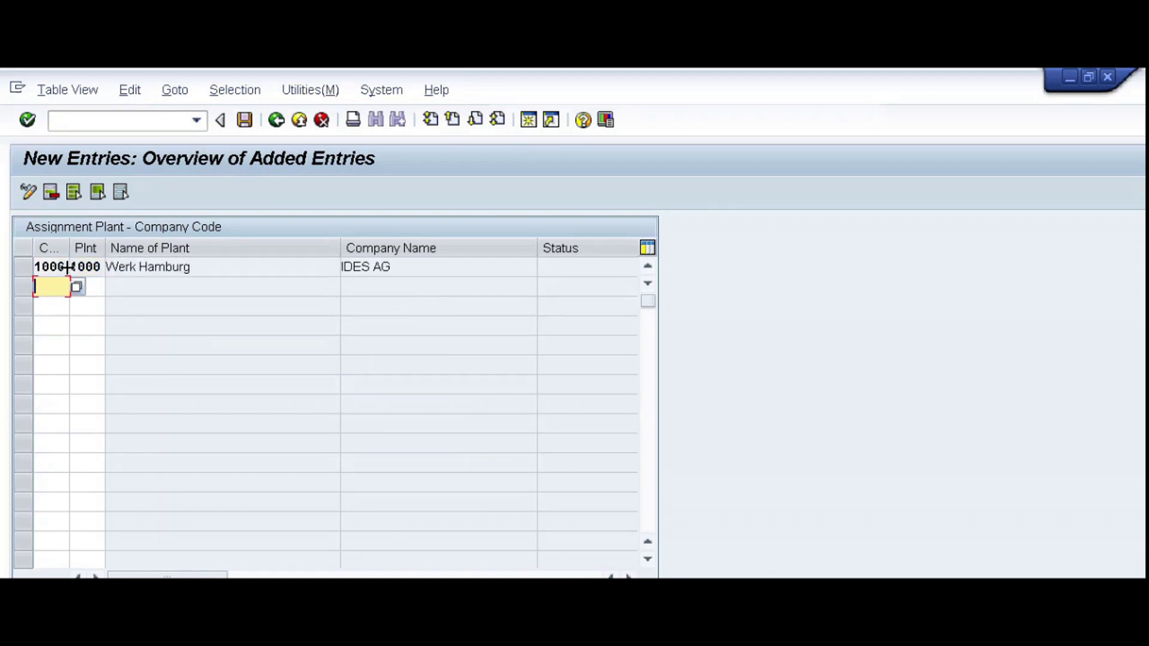
click(244, 119)
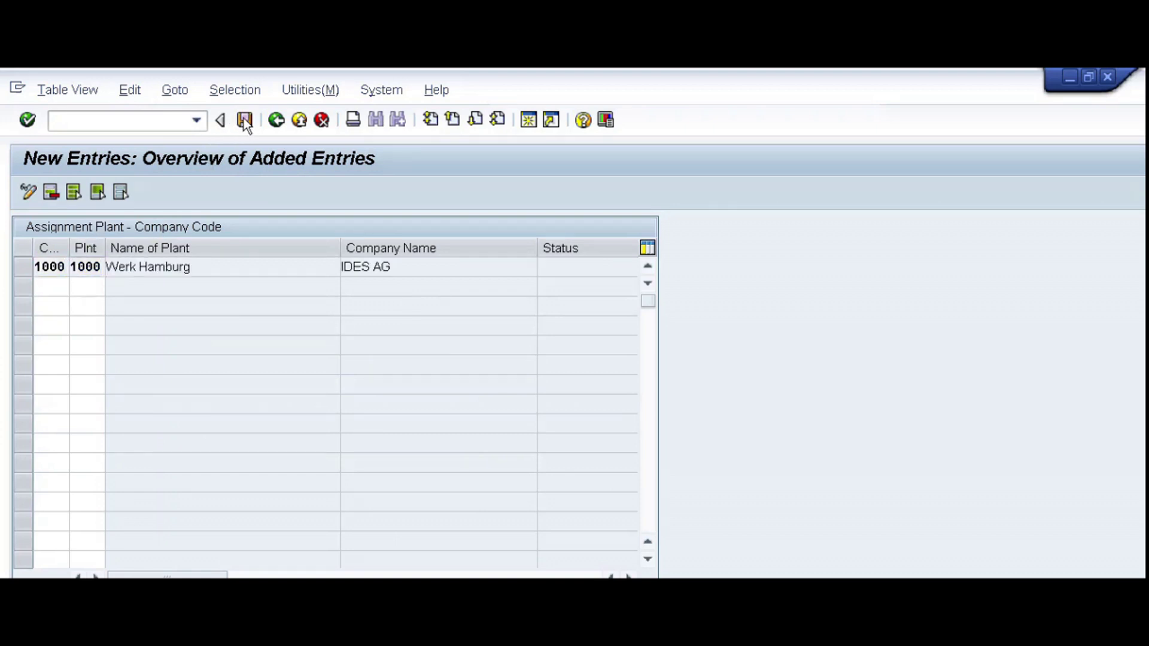
click(330, 397)
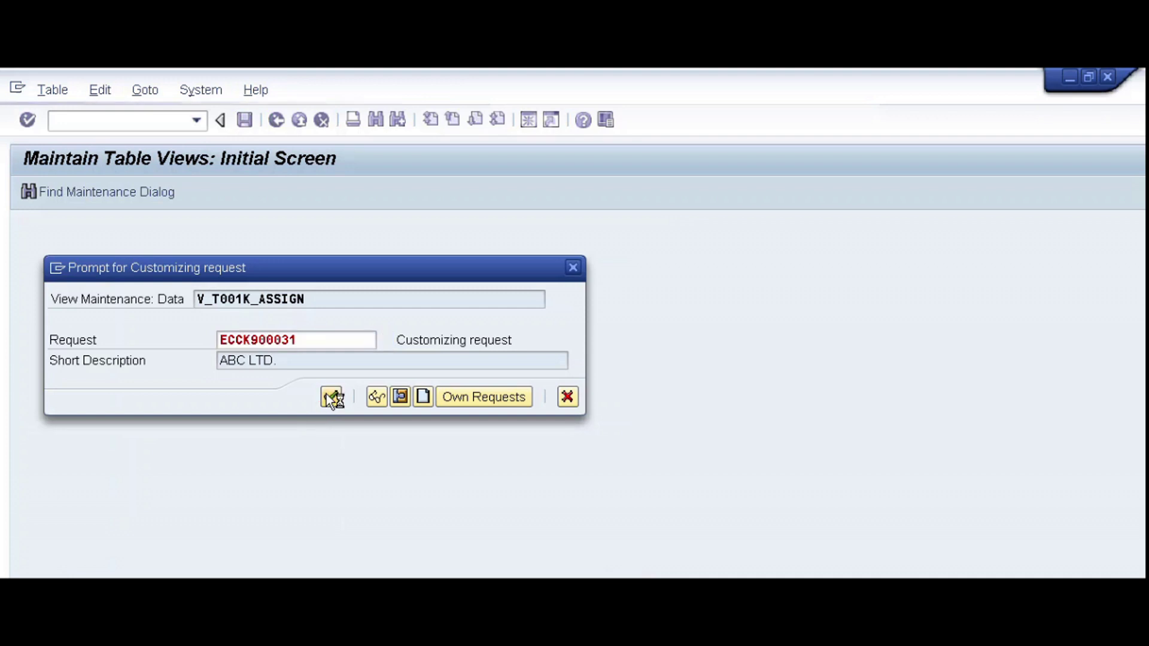
- Return to Create Material with transaction /nmm01
click(150, 116)
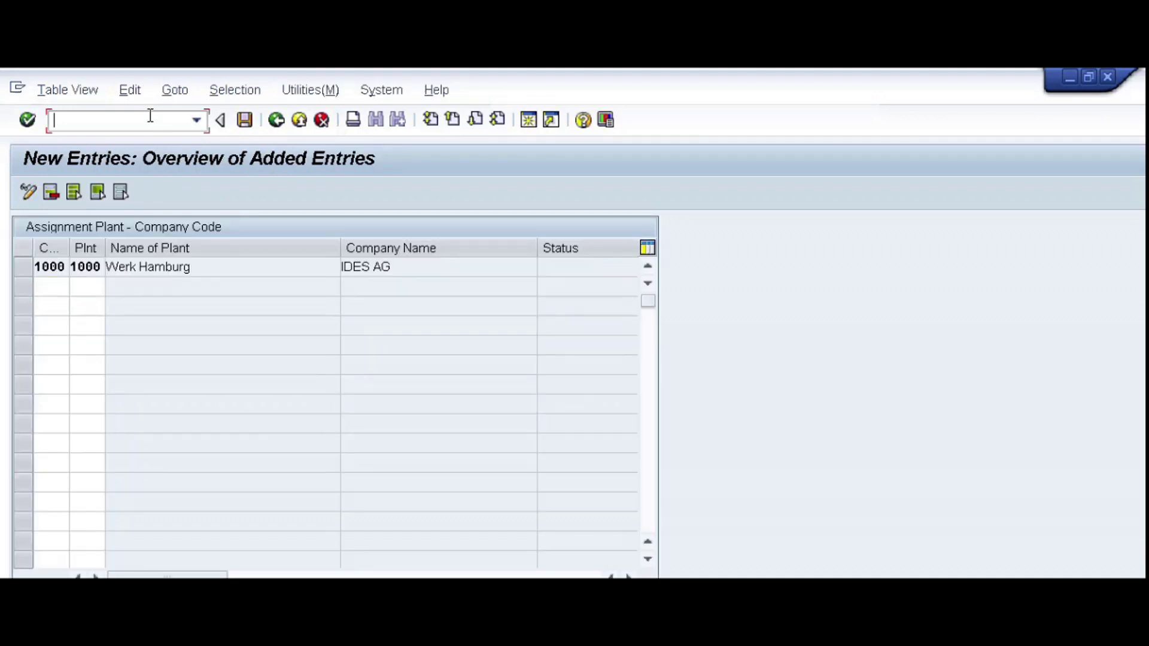
text(/nmm01)
key(Return)
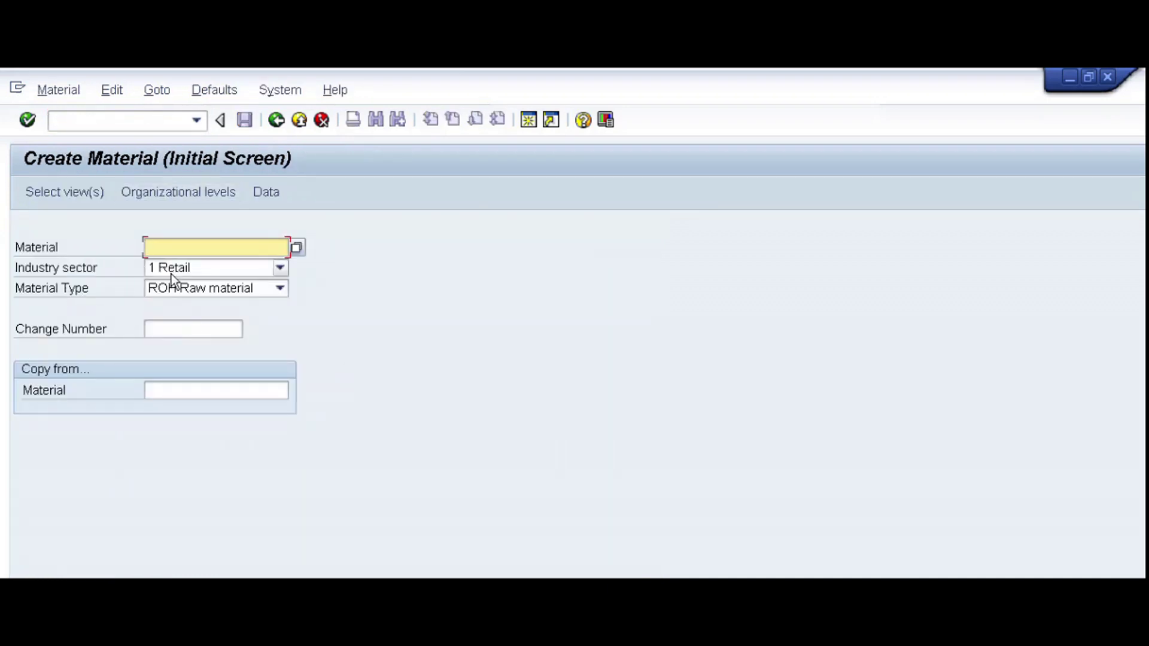
- Select the Basic Data 1 and 2, Purchasing, General Plant Data / Storage 1 and Accounting 1 views
key(Return)
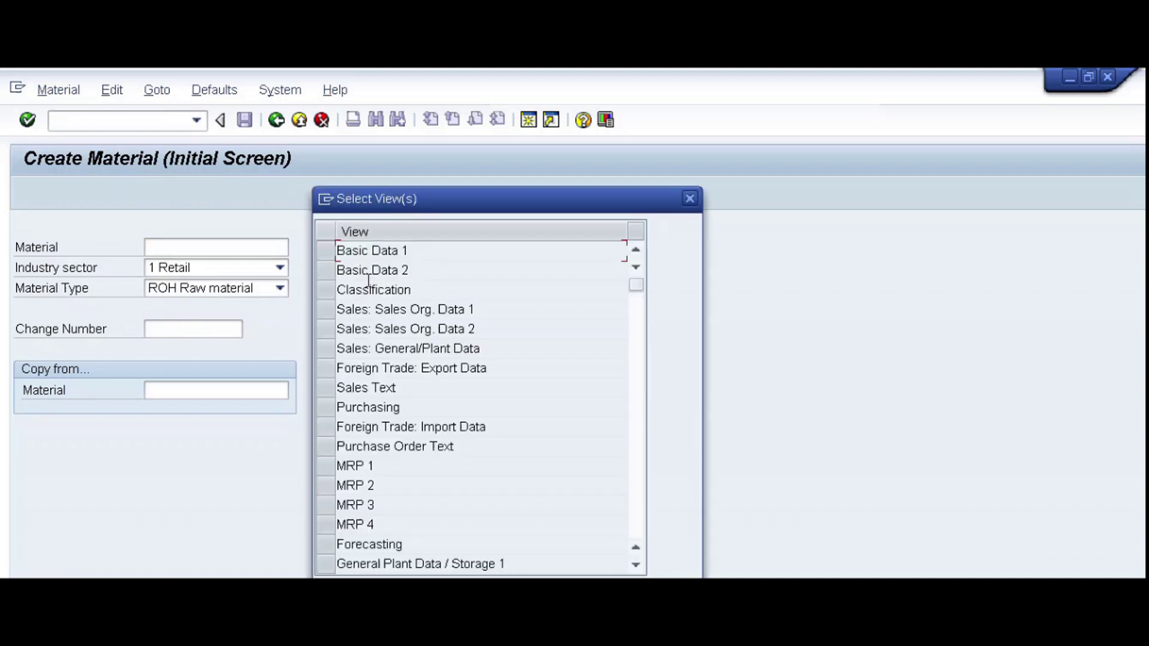
click(329, 257)
click(326, 270)
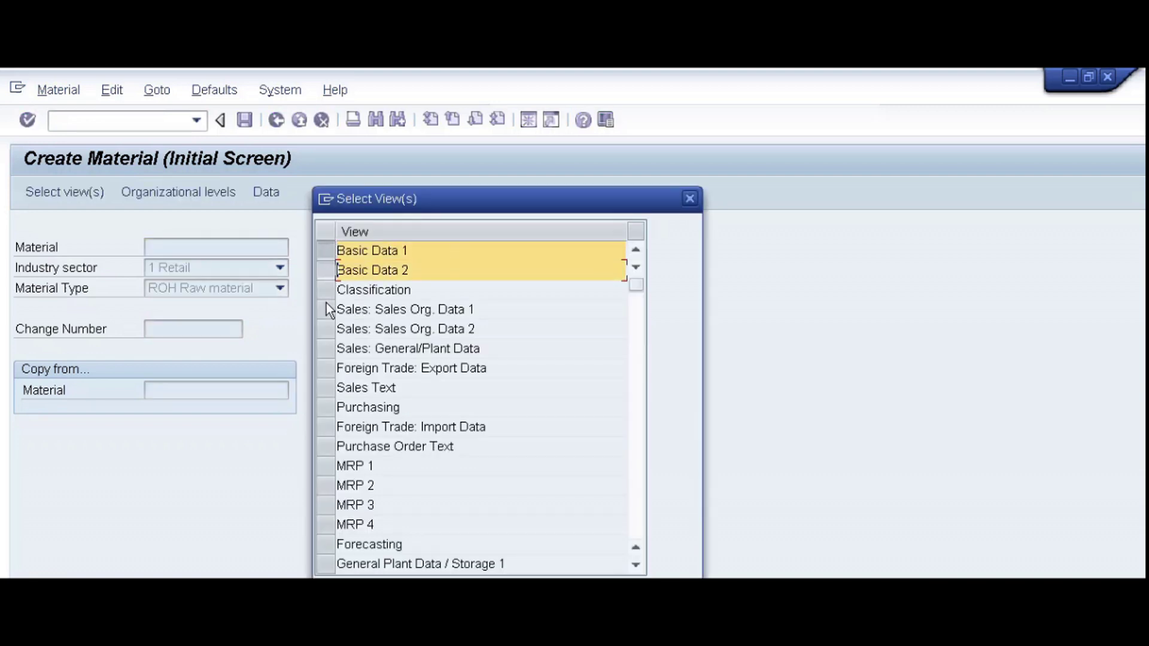
click(331, 406)
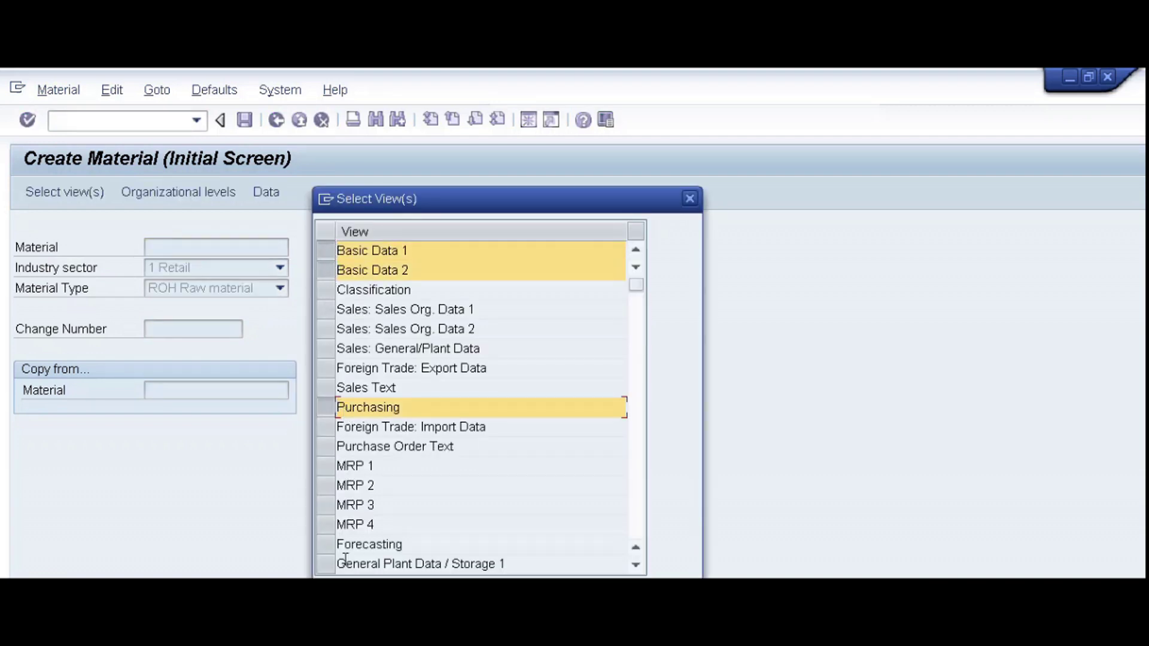
click(326, 564)
click(636, 536)
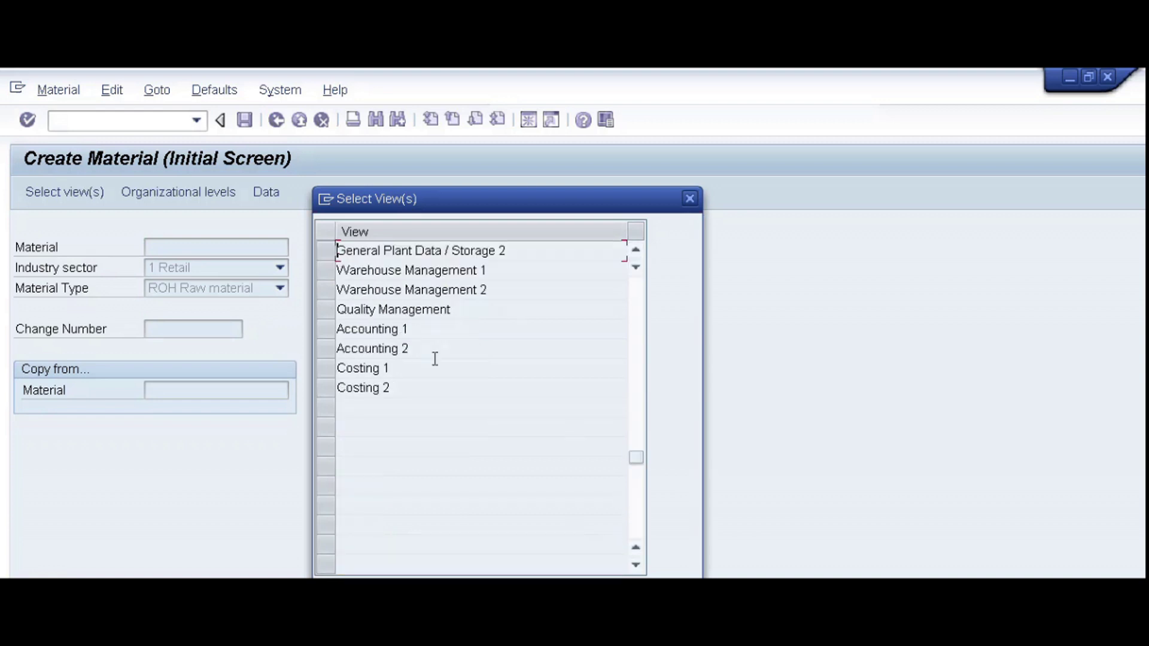
click(335, 329)
drag(404, 202, 678, 94)
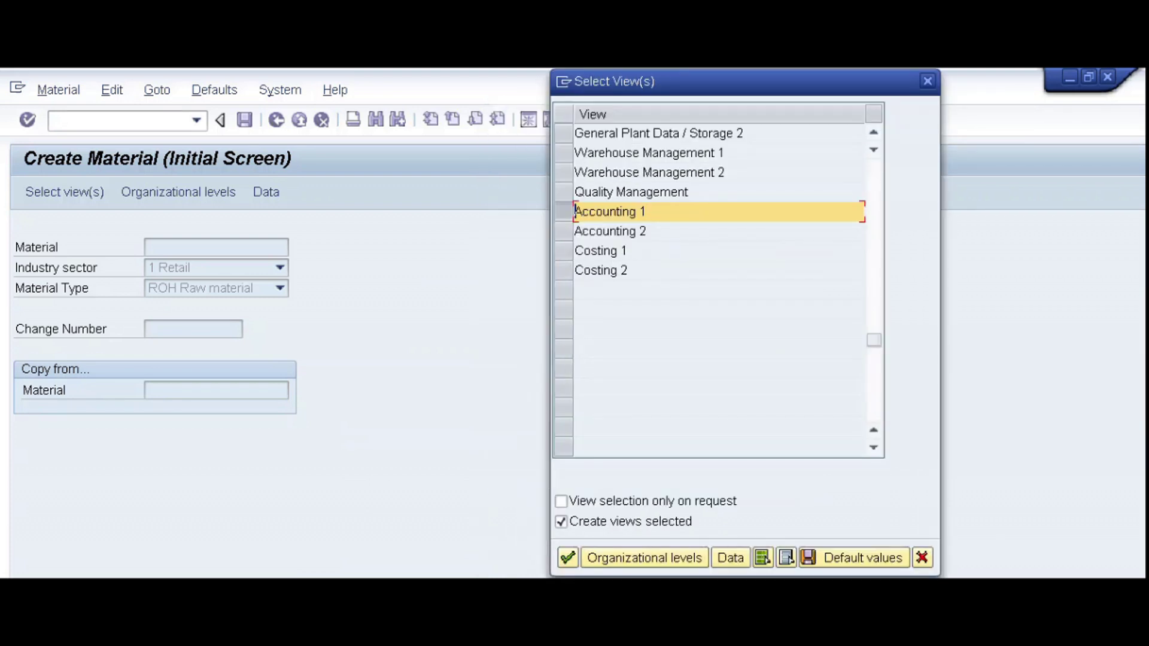
- Confirm the views and enter plant 1000 with storage location 0001
click(568, 558)
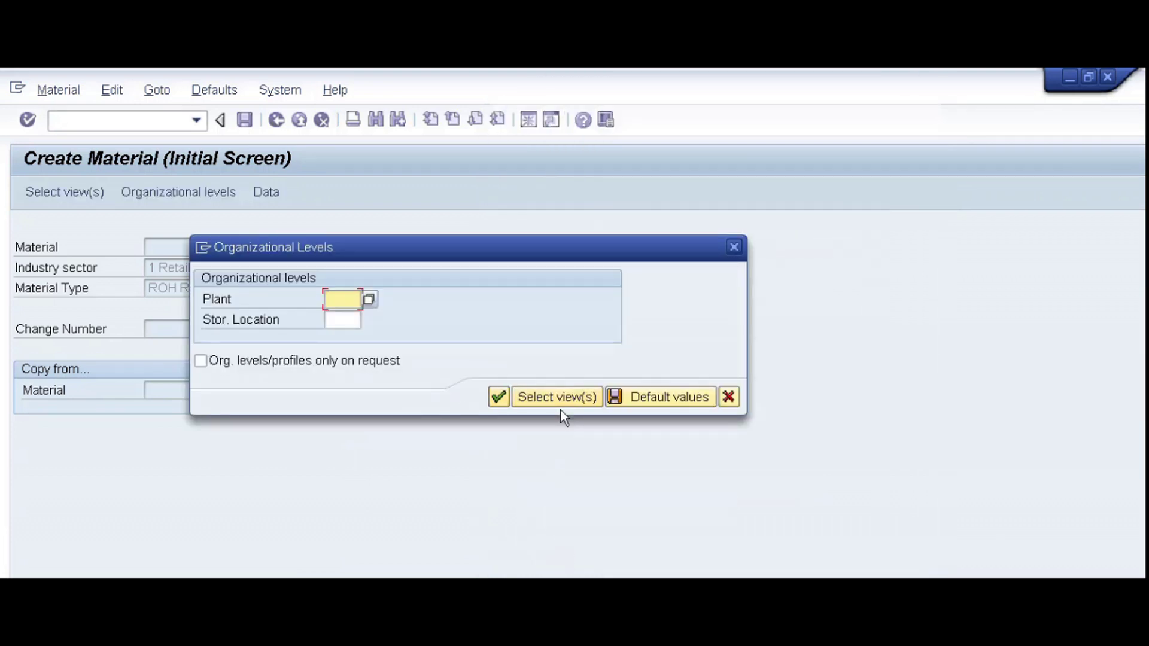
text(1000)
key(Tab)
text(0001)
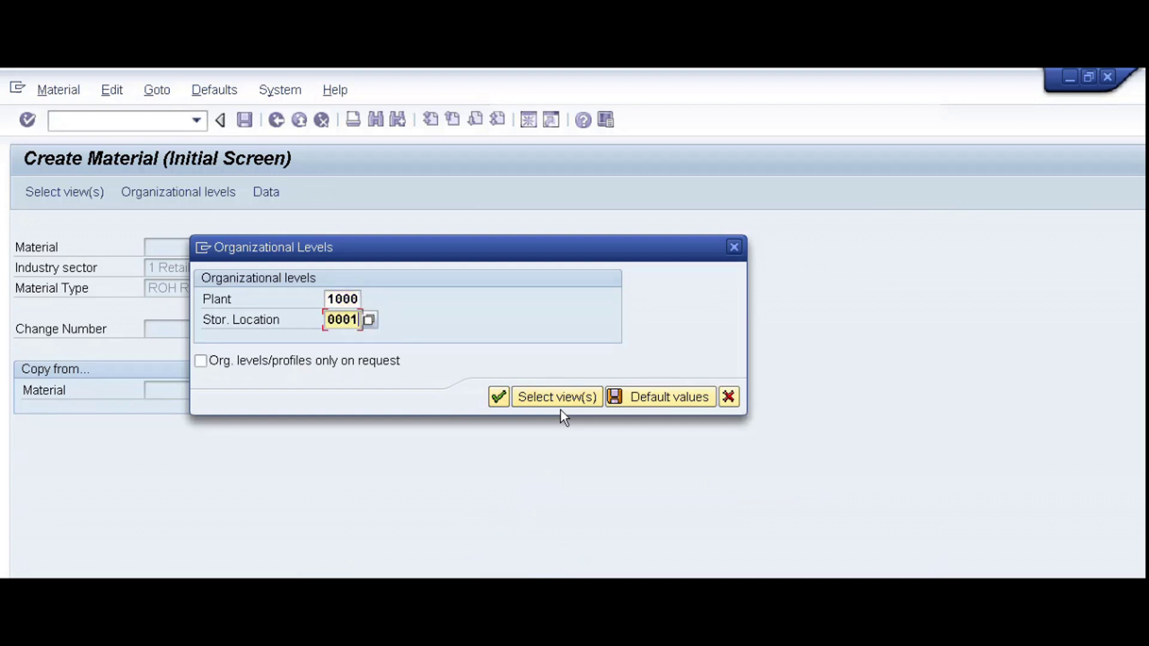
key(Return)
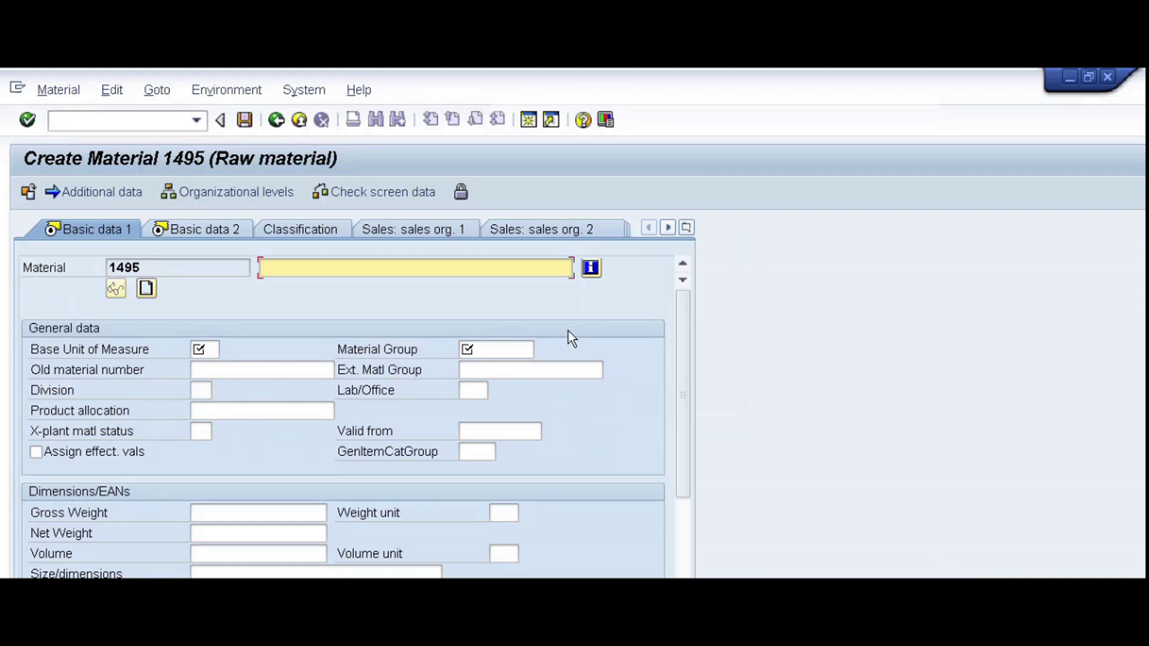
- Enter description 'compressors', base unit EA and material group 0001 on Basic data 1
text(compressors)
key(Tab)
key(Tab)
text(e)
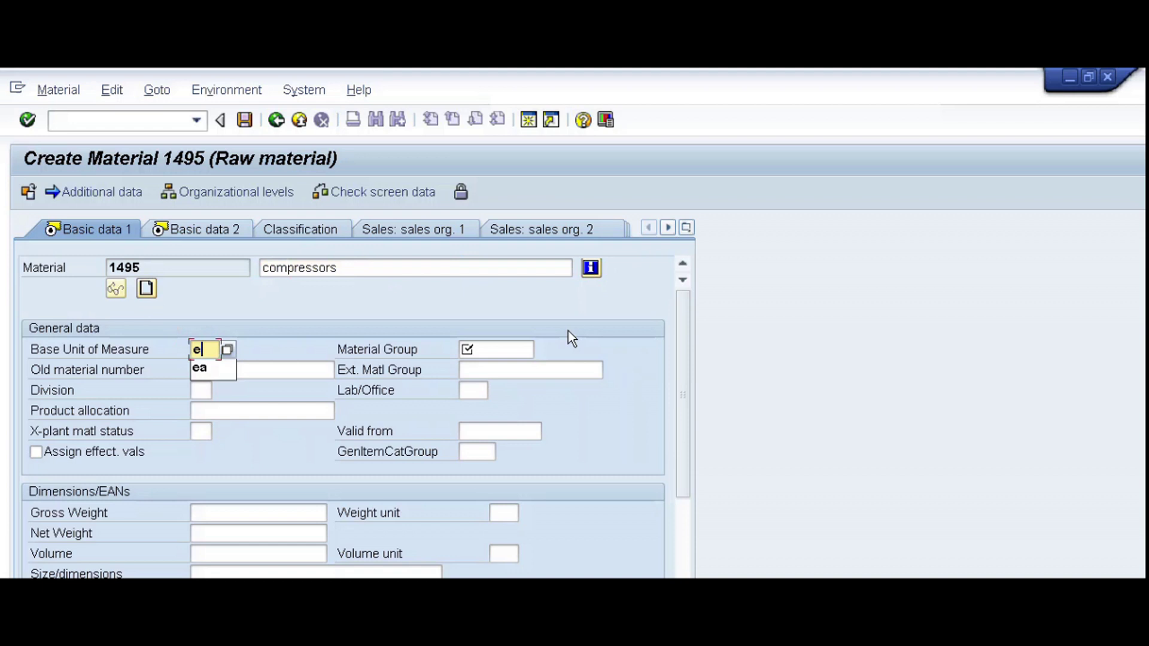
text(a)
key(Tab)
text(000)
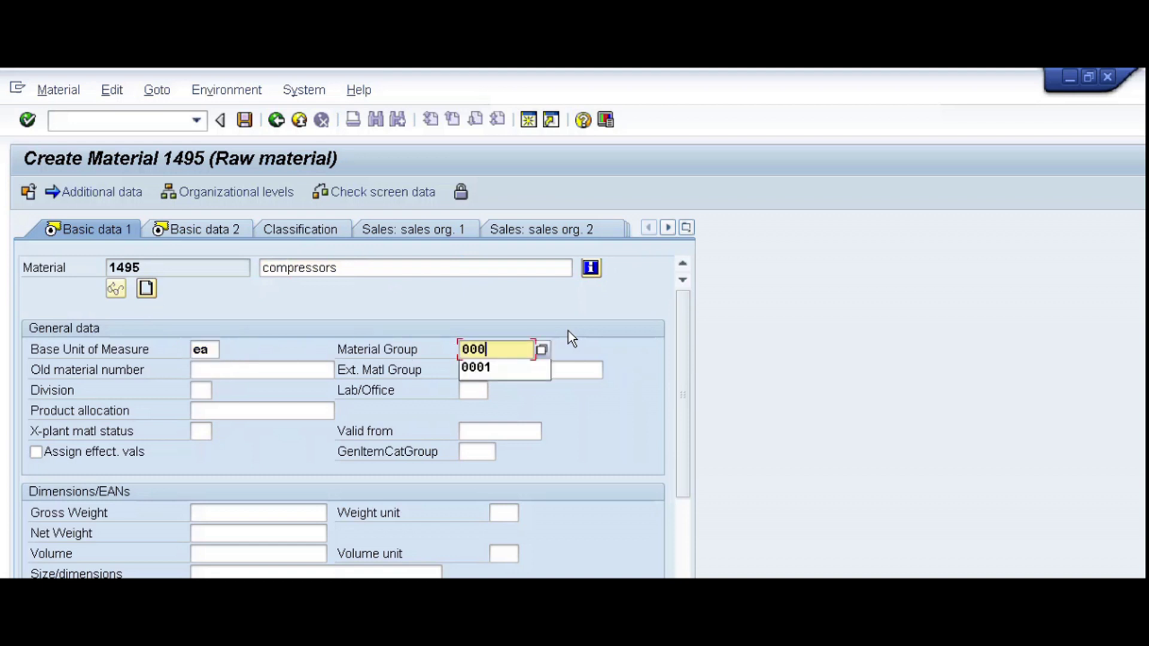
text(1)
key(Return)
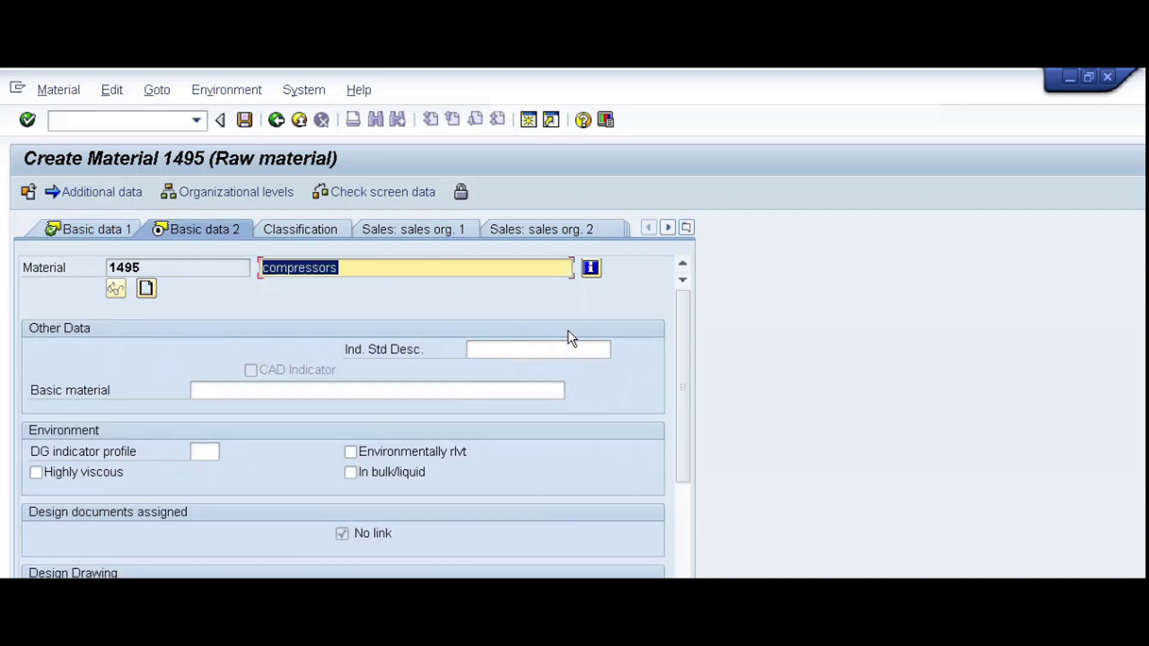
- Set purchasing group 100 on the Purchasing view
key(Return)
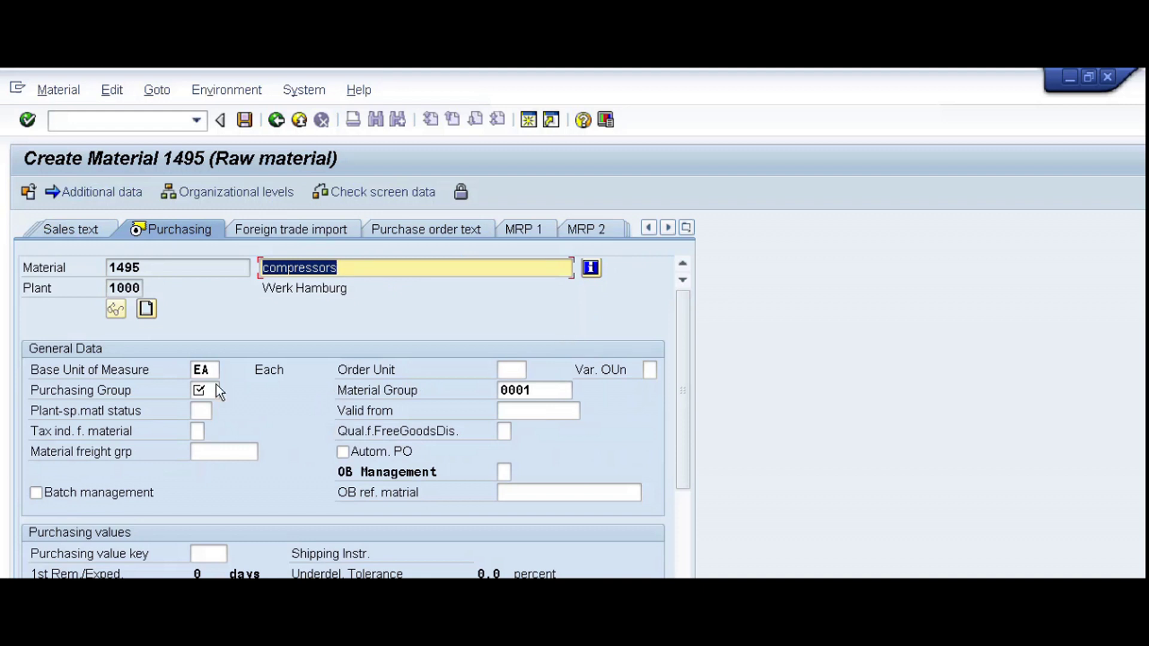
click(204, 392)
text(100)
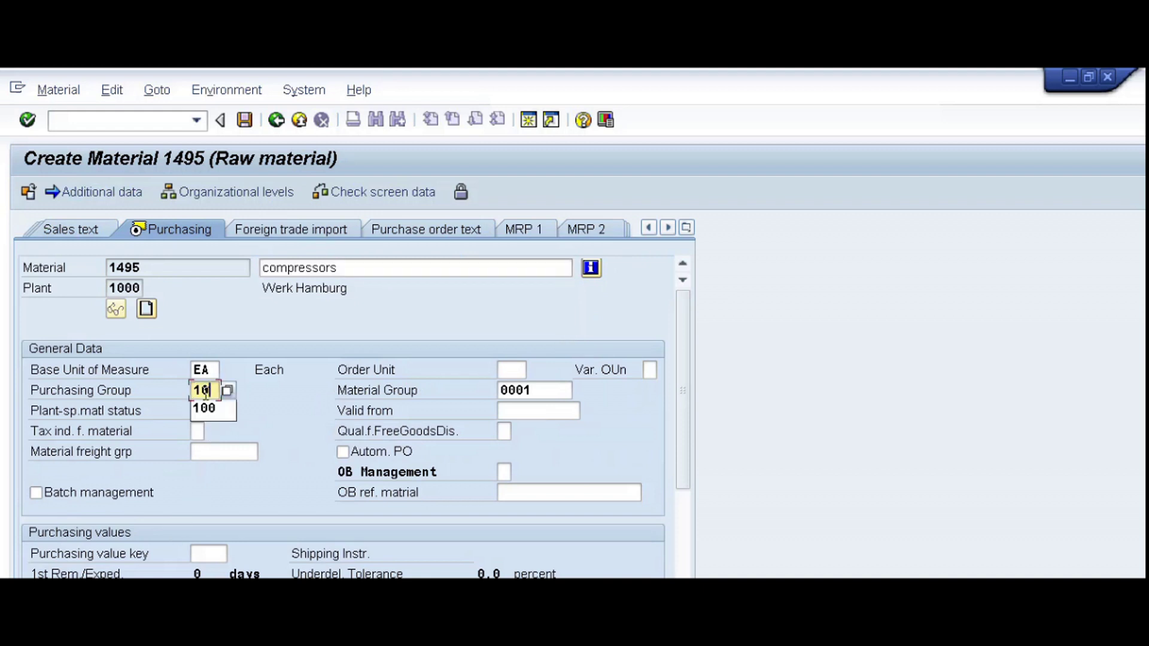
key(Return)
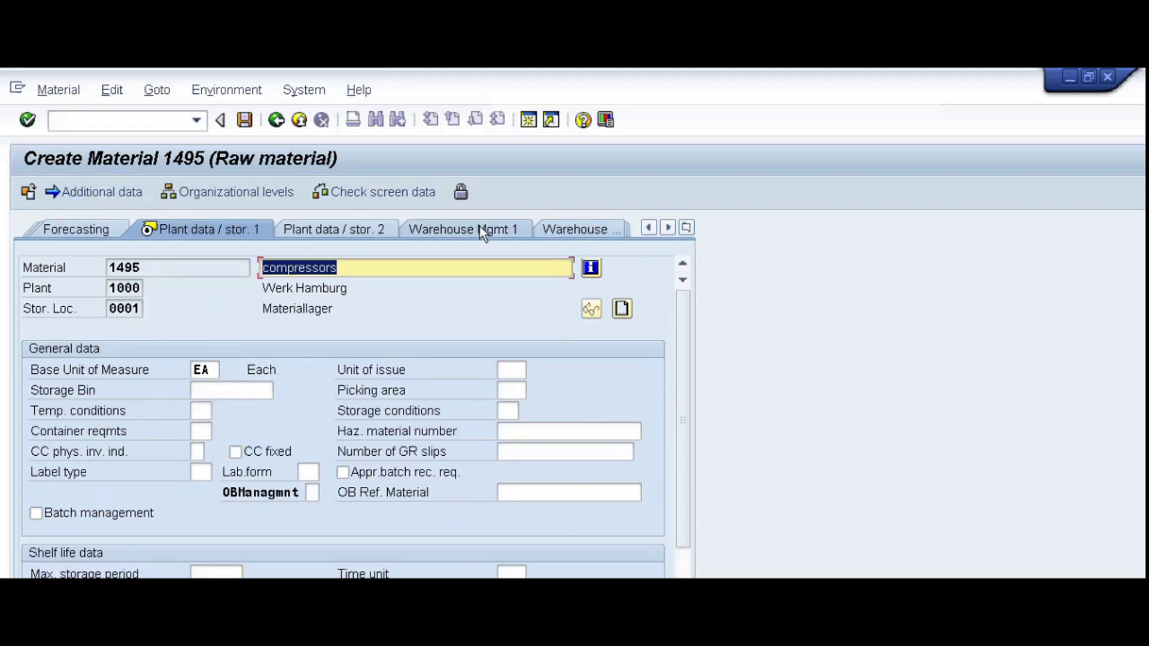
- On Accounting 1 set valuation class 3000, price control V, moving price 500.00, and save material 1495
click(288, 259)
key(Return)
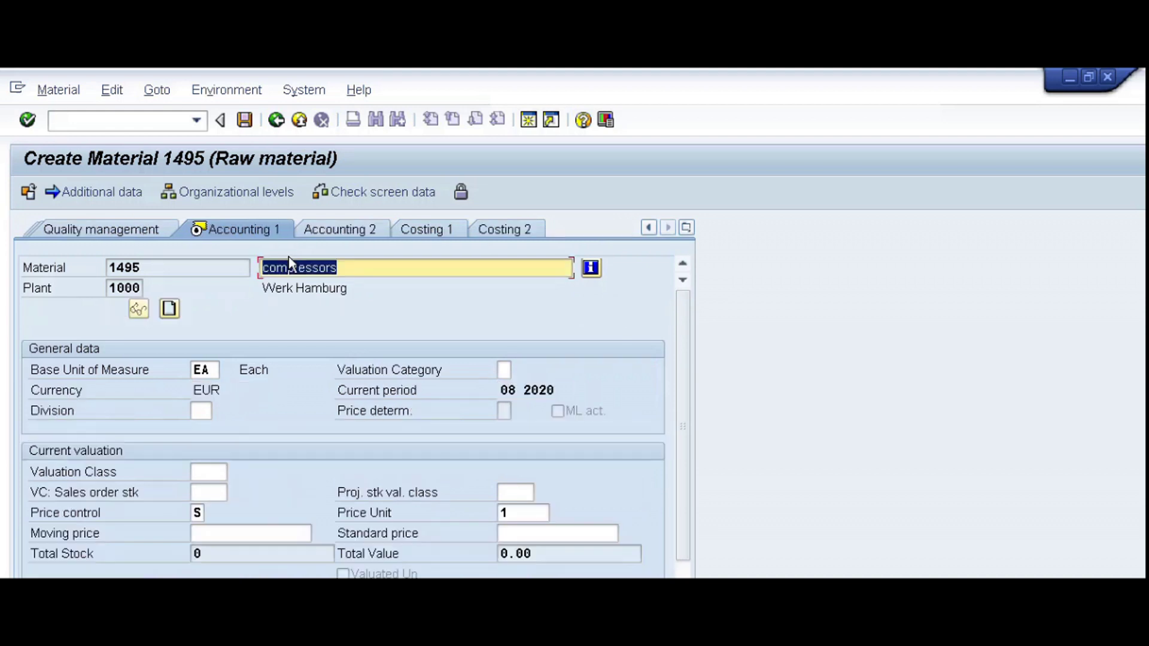
click(208, 470)
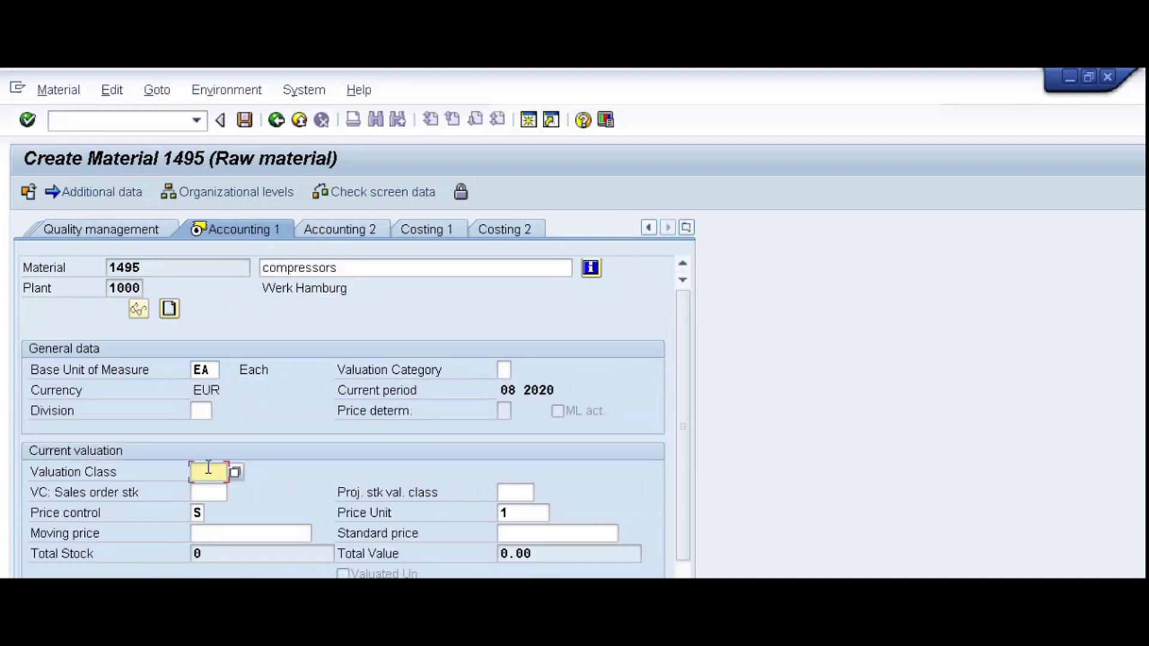
text(3000)
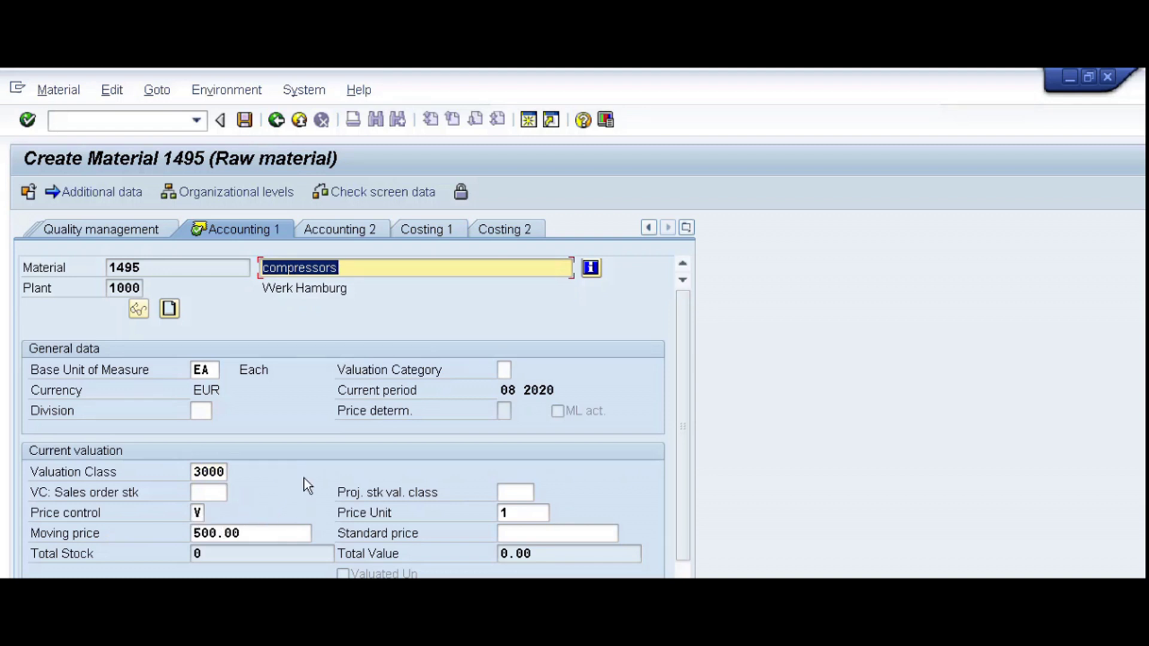
key(Return)
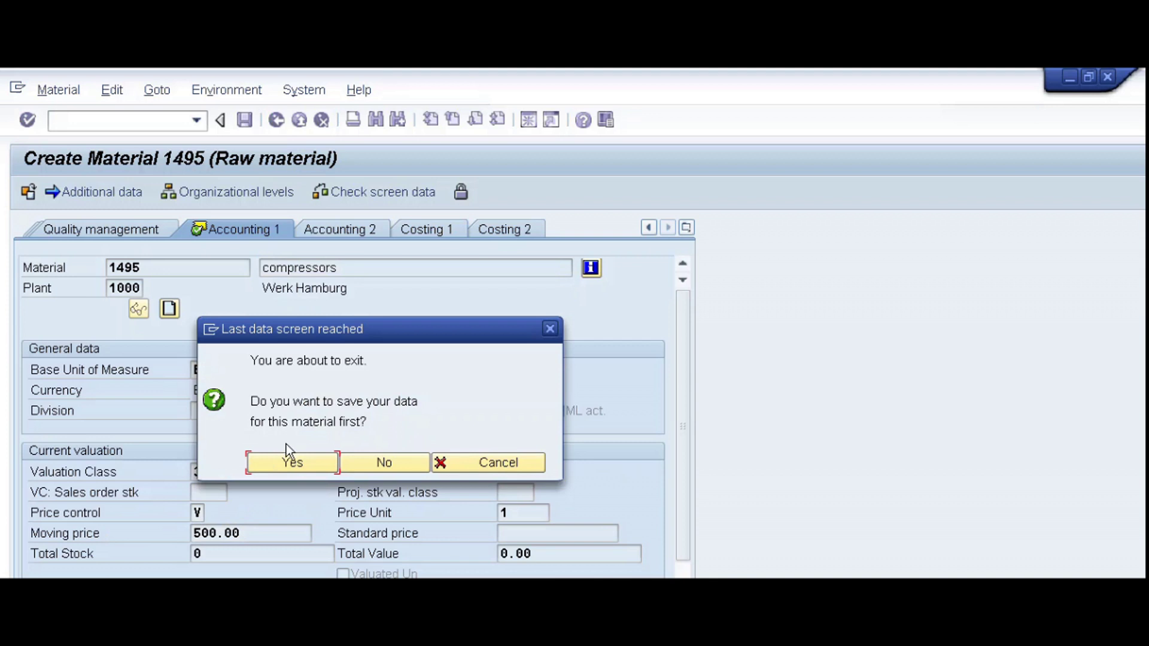
click(292, 462)
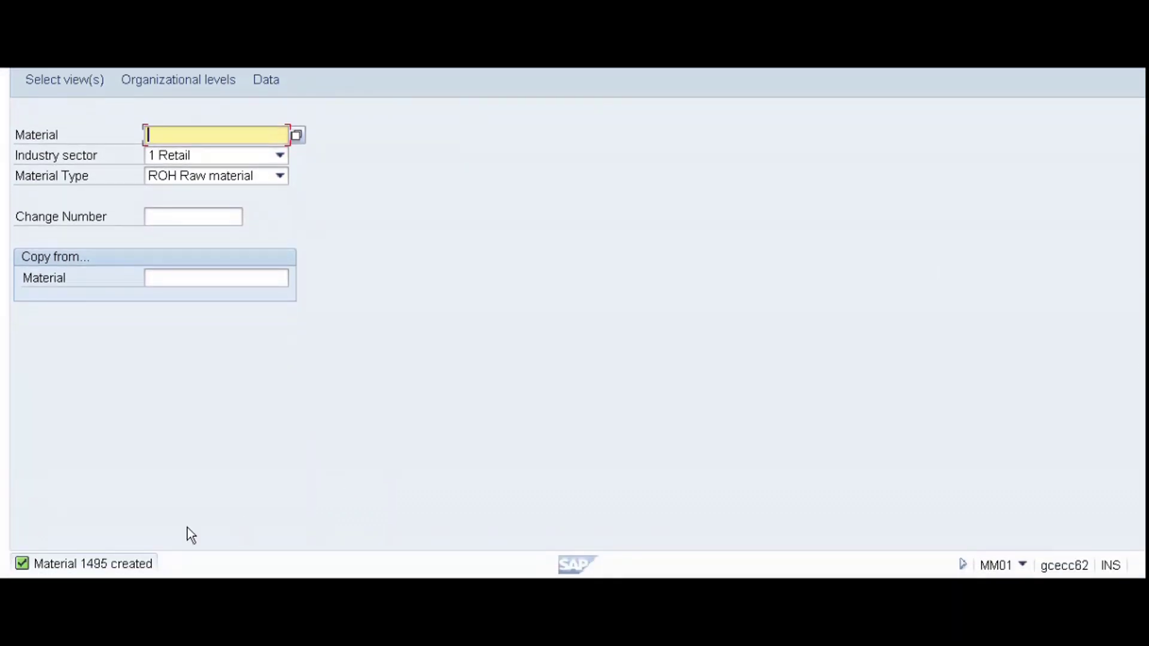
- Switch back to the Notepad notes on the TCURM/T001W inconsistency
key(alt+Tab)
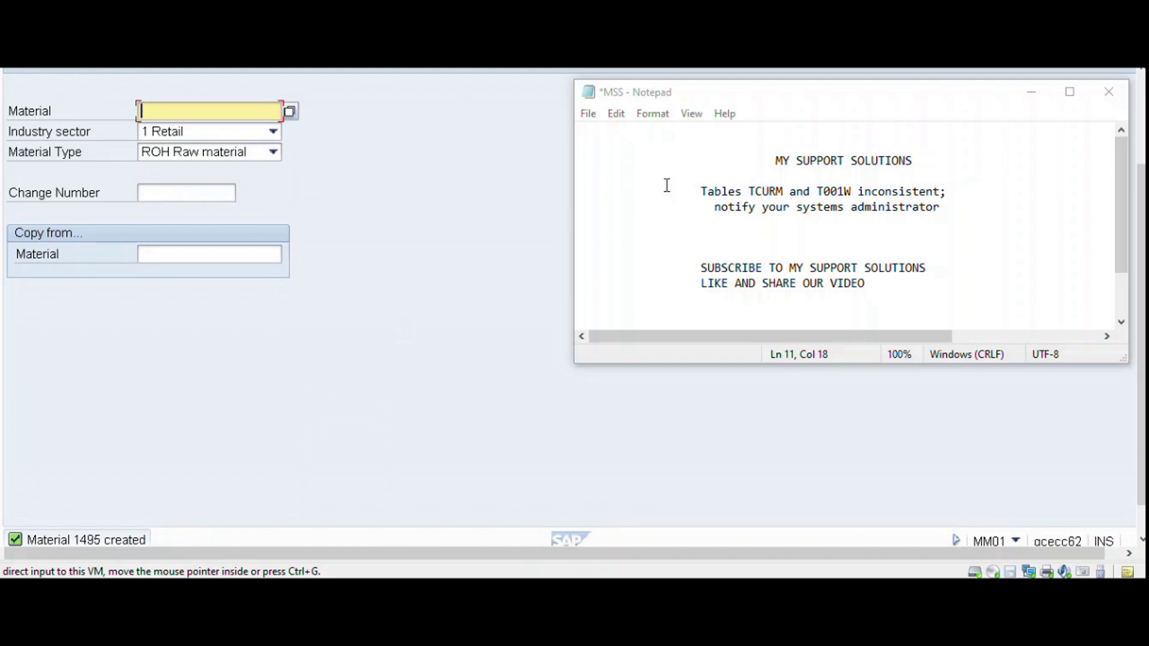